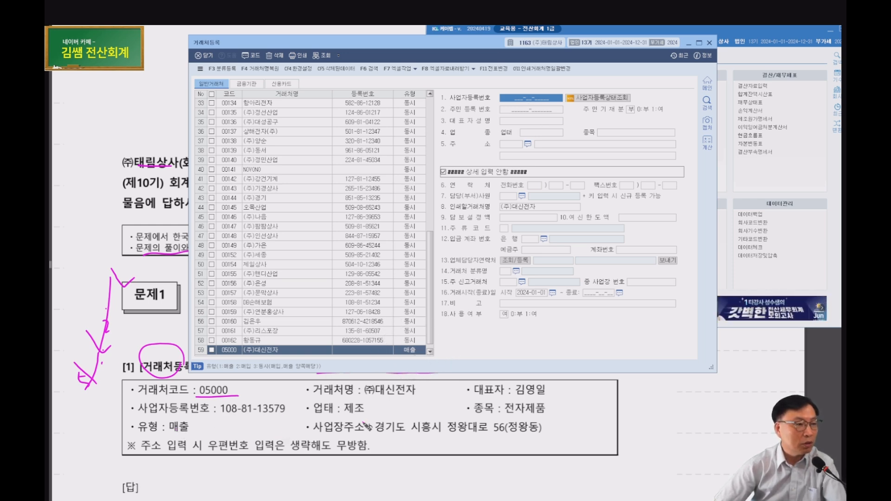
Enter the business registration number and the representative's name for the new customer (주)대신전자, as given in the exam question
type("108-81-")
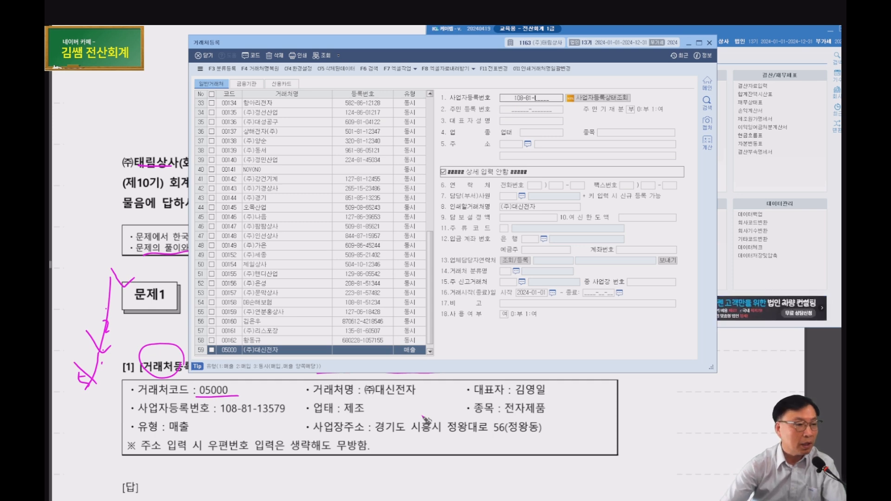
type("13579")
key("Return")
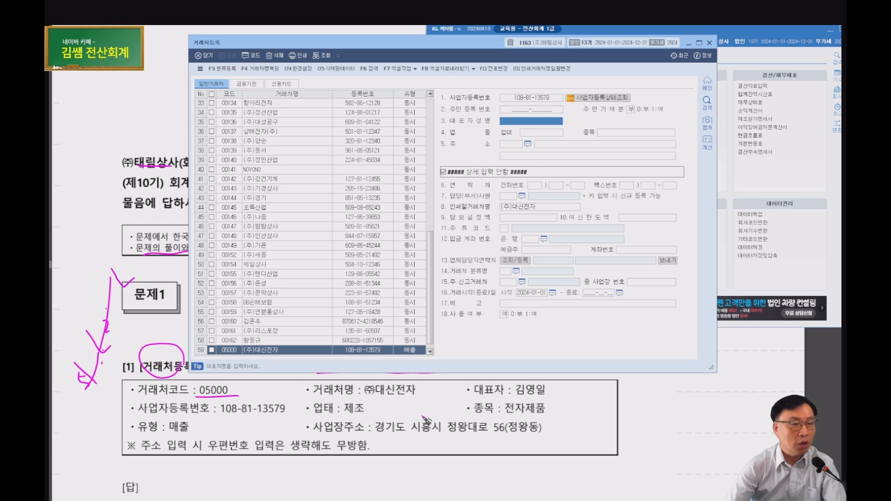
type("ㄱ")
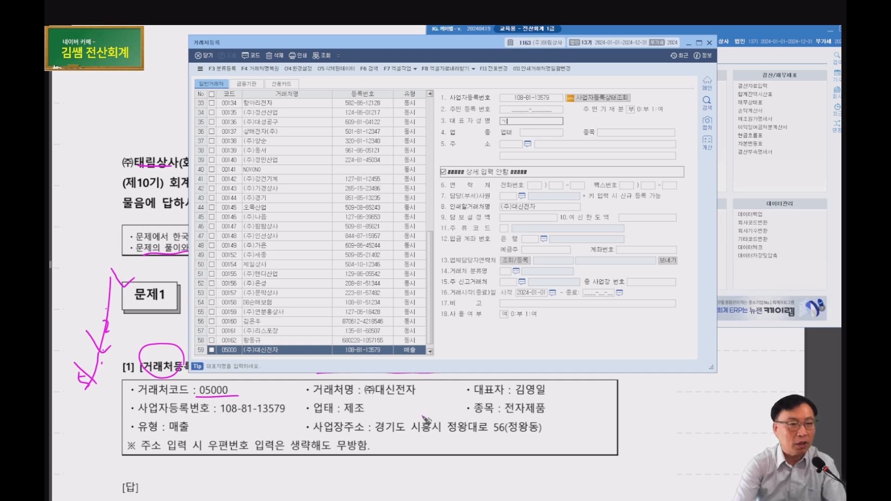
type("영이ㄹ")
key("Return")
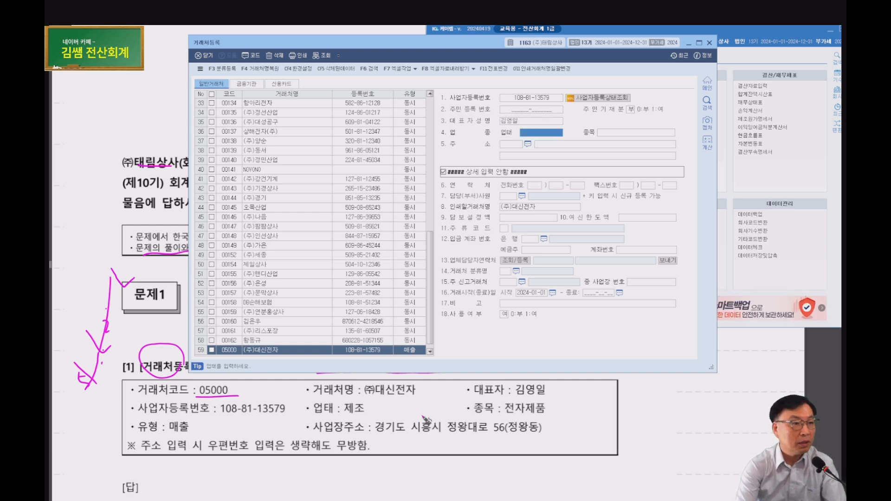
Set the customer's business type (업태) to 제조 and its item (종목) to 전자제품
type("제조")
key("Return")
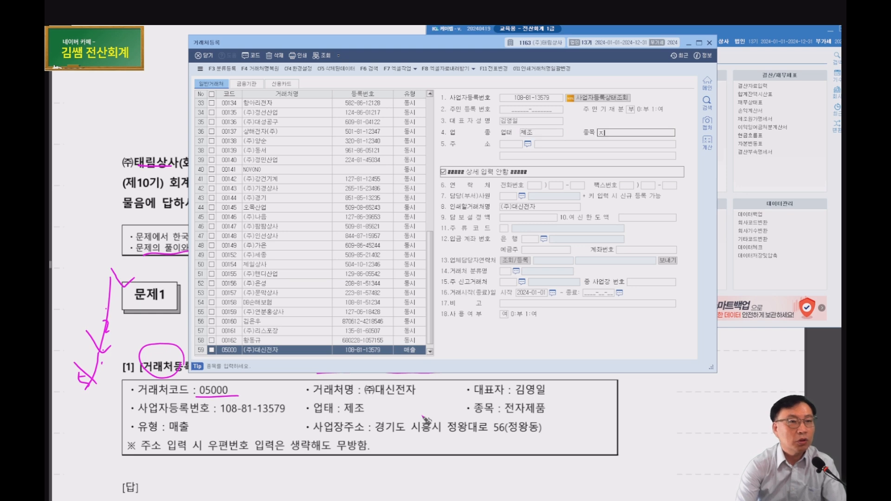
type("전자제품")
key("Return")
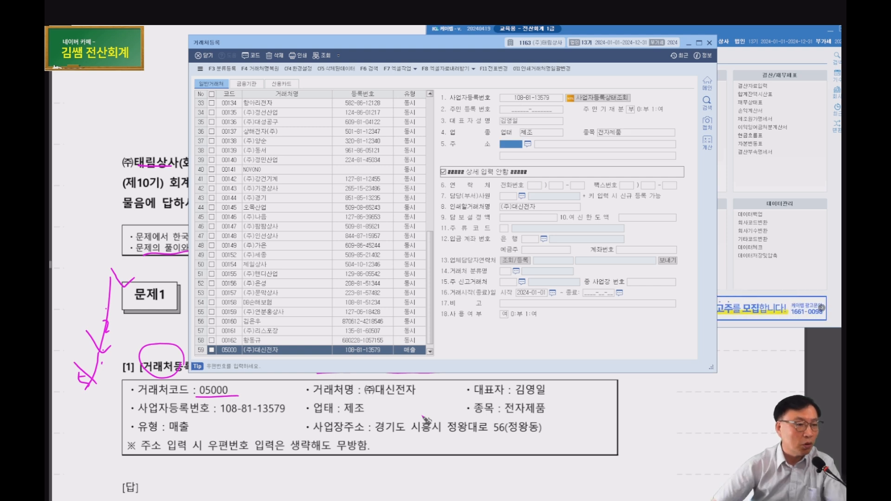
Look up the customer's street address with the postcode search and choose the matching road-name result to fill the address
key("ctrl")
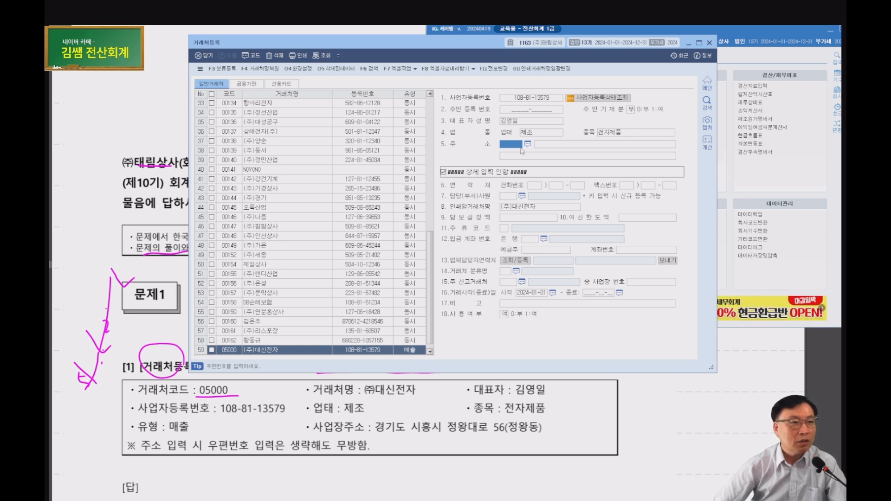
key("Return")
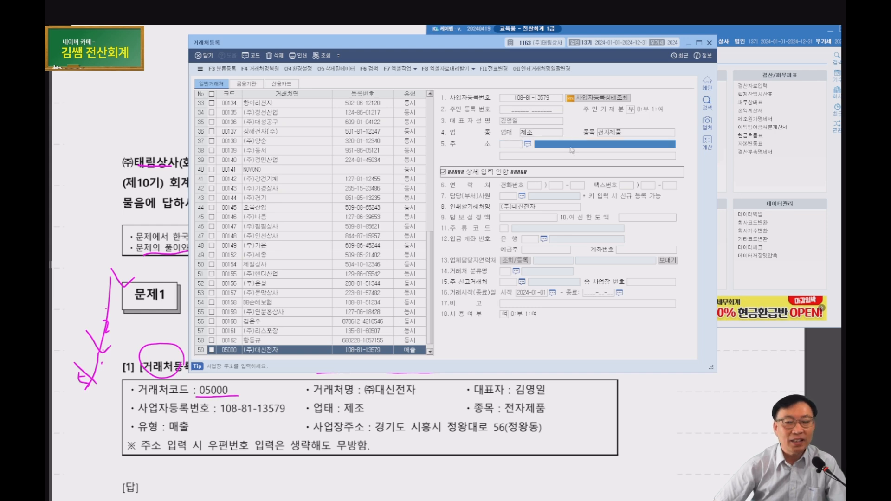
left_click(507, 144)
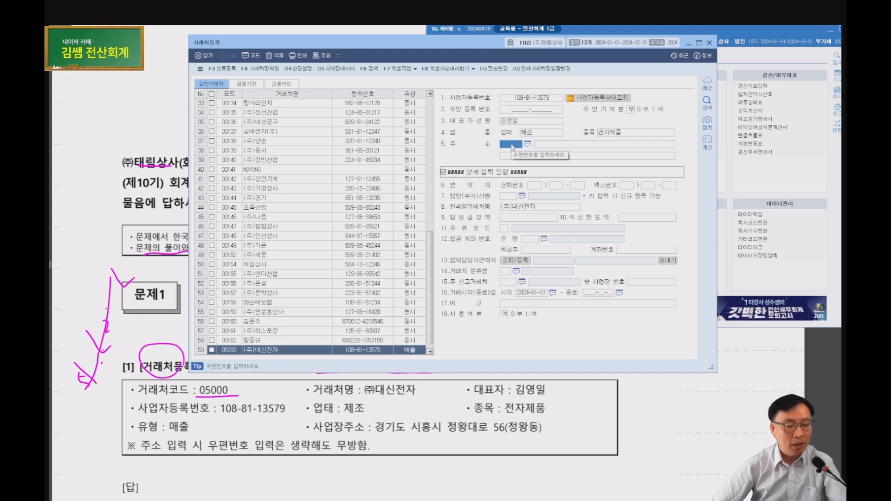
key("F2")
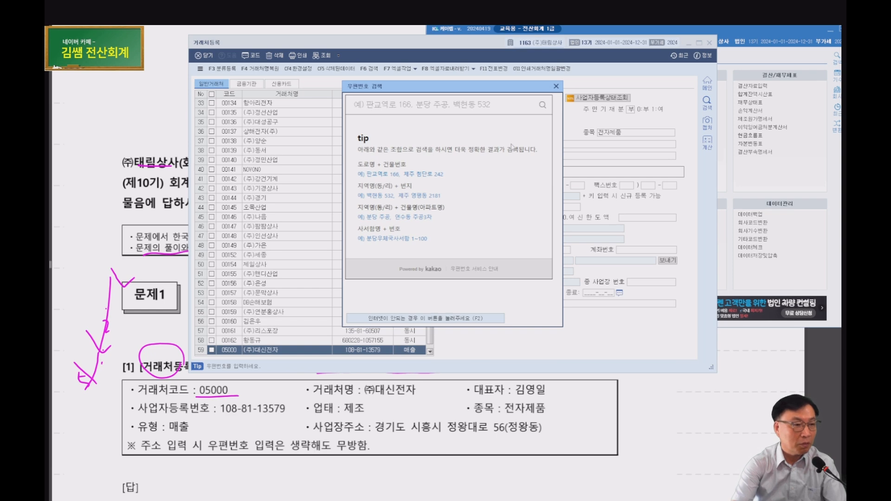
type("정왕대로 56")
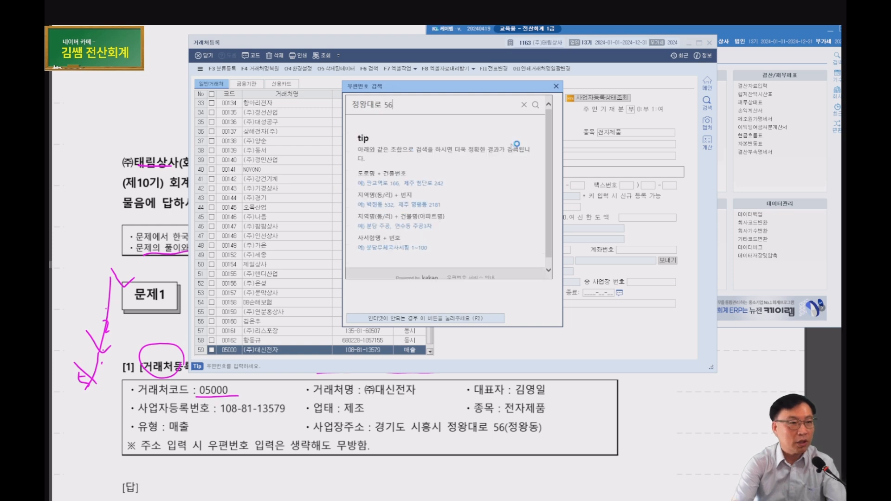
key("Return")
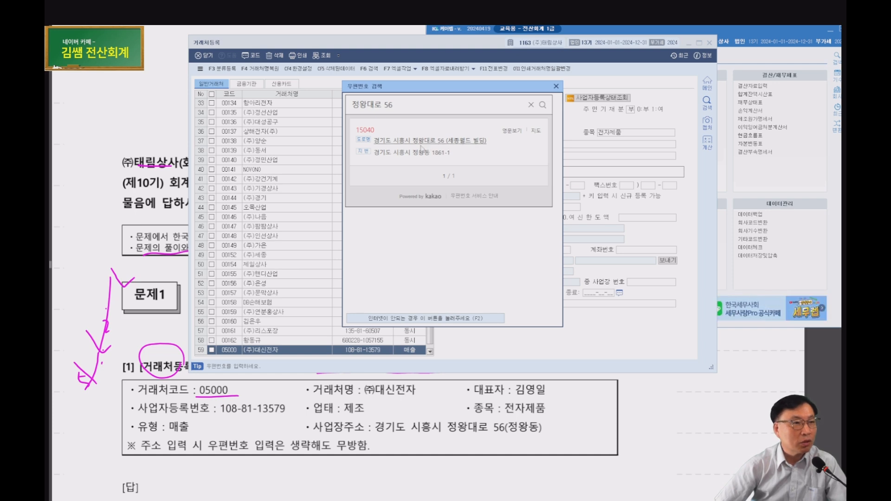
left_click(468, 145)
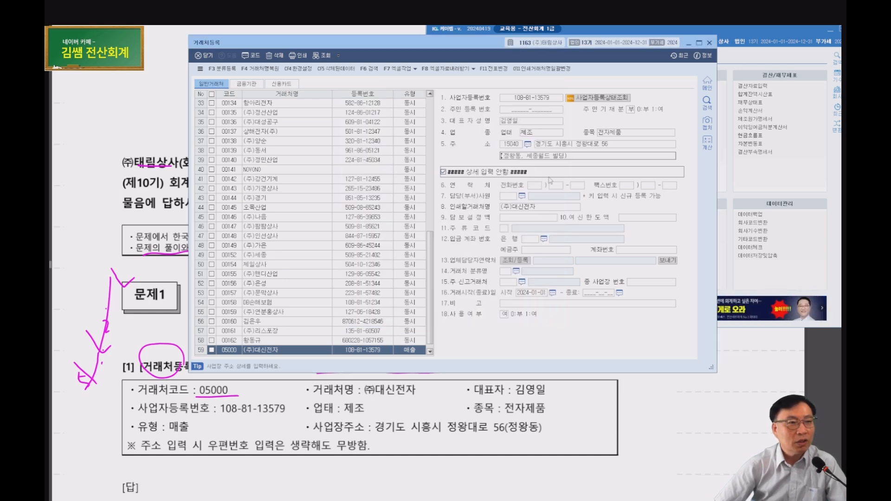
Replace the detailed address line with only the neighbourhood name in parentheses
left_click(580, 157)
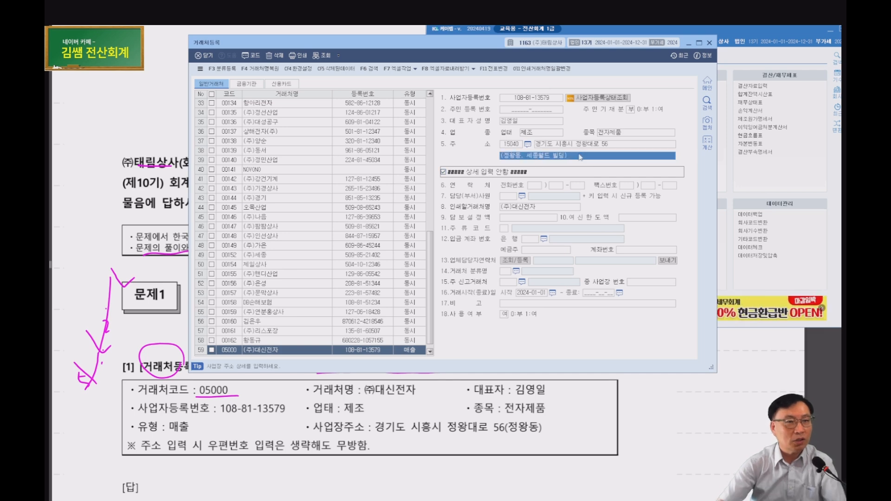
type("정")
key("BackSpace")
key("BackSpace")
type("(정왕동)")
key("Return")
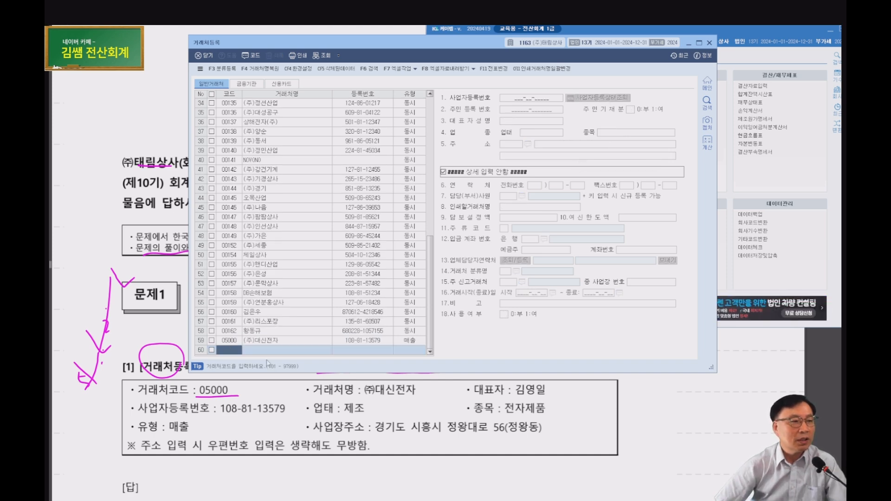
Return to the 05000 (주)대신전자 entry and delete the postcode from its address
key("Left")
key("Up")
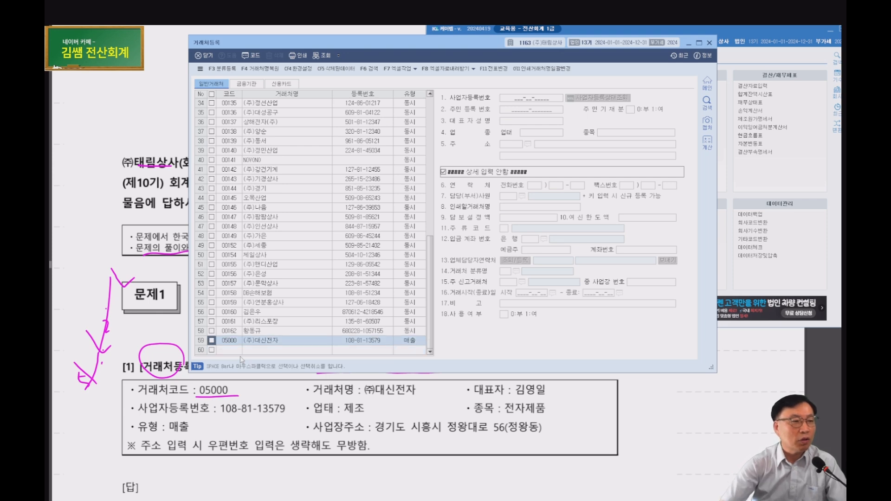
left_click(574, 147)
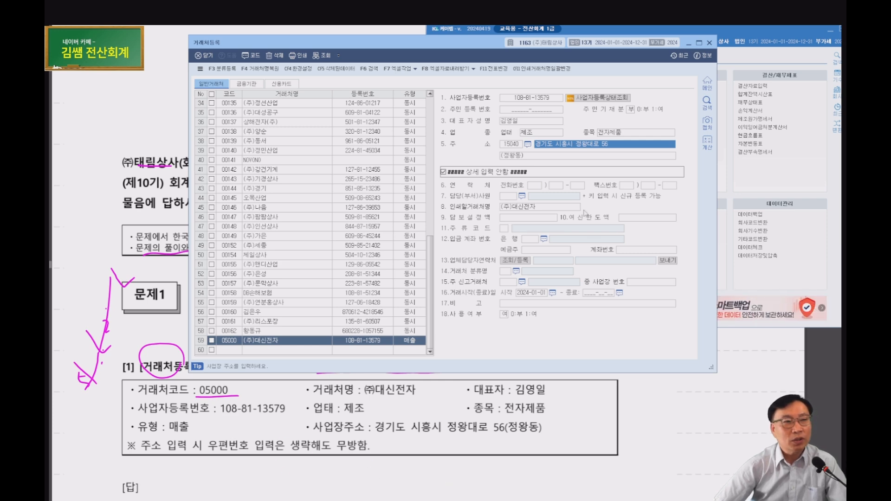
left_click(516, 146)
key("Delete")
key("Return")
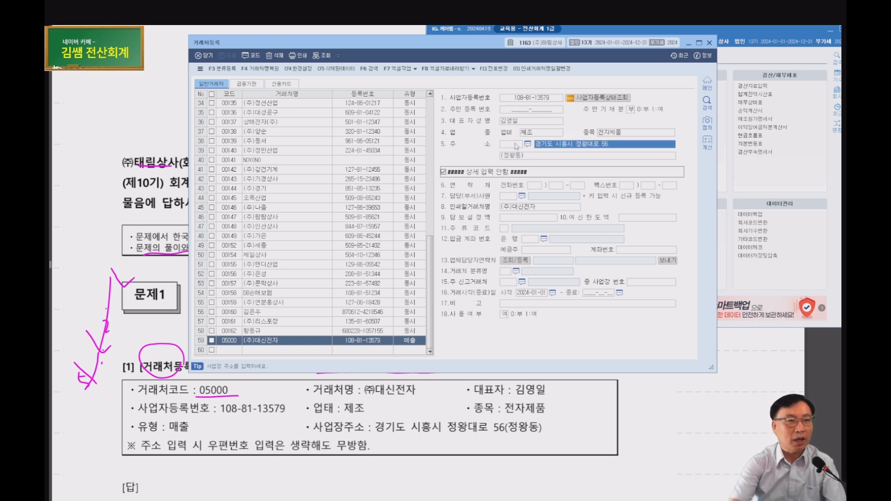
Re-enter the customer's full business address, including the neighbourhood in parentheses, in the main address line
type("경기도 싱")
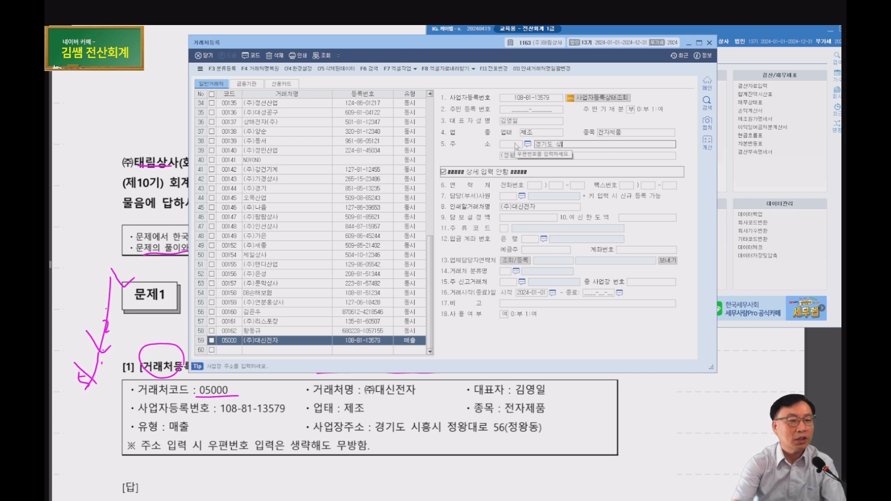
key("BackSpace")
type("시흥시 정왕")
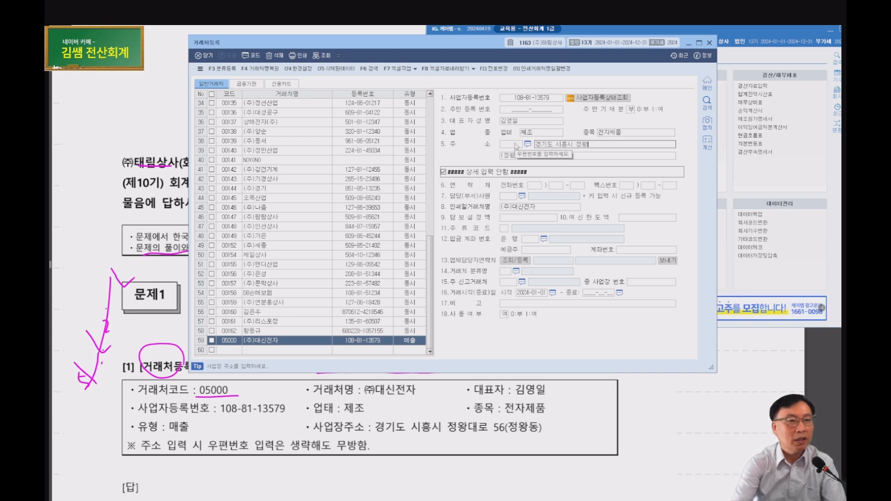
type("대로 56(정오")
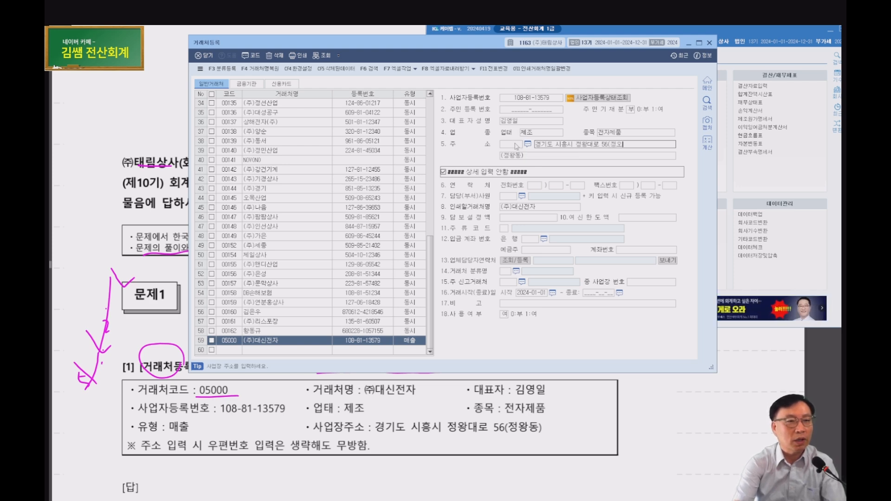
key("BackSpace")
type("왕동)")
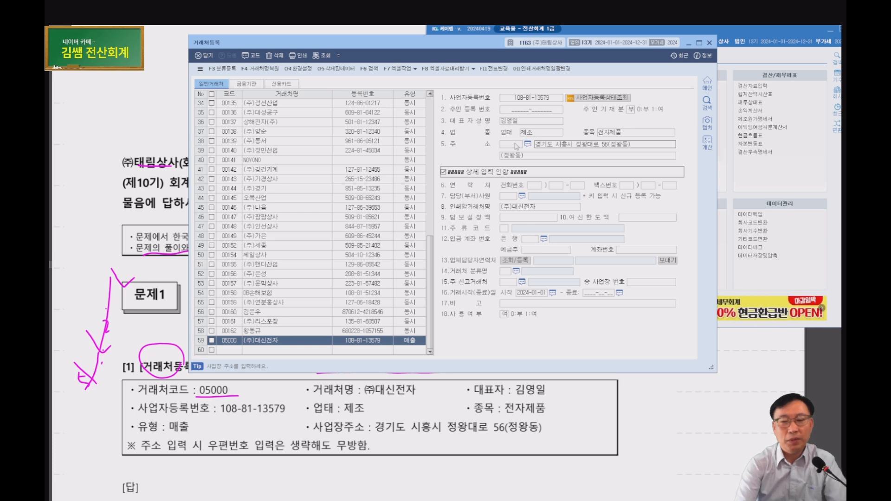
key("Return")
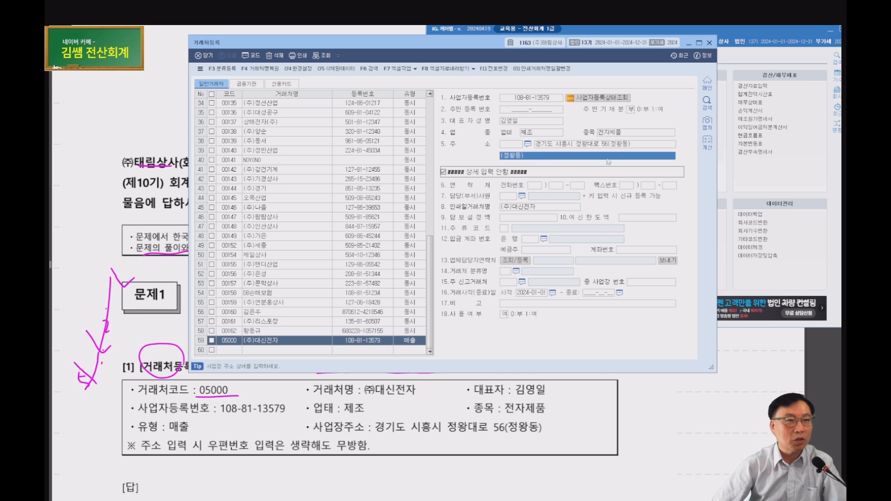
Clear the duplicate neighbourhood from the detailed address line and reselect the (주)대신전자 entry
left_click(621, 145)
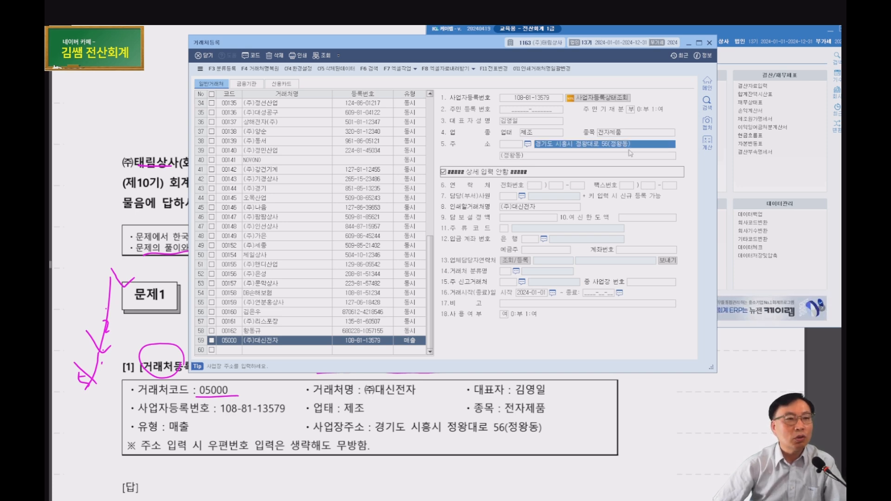
key("Return")
key("Return")
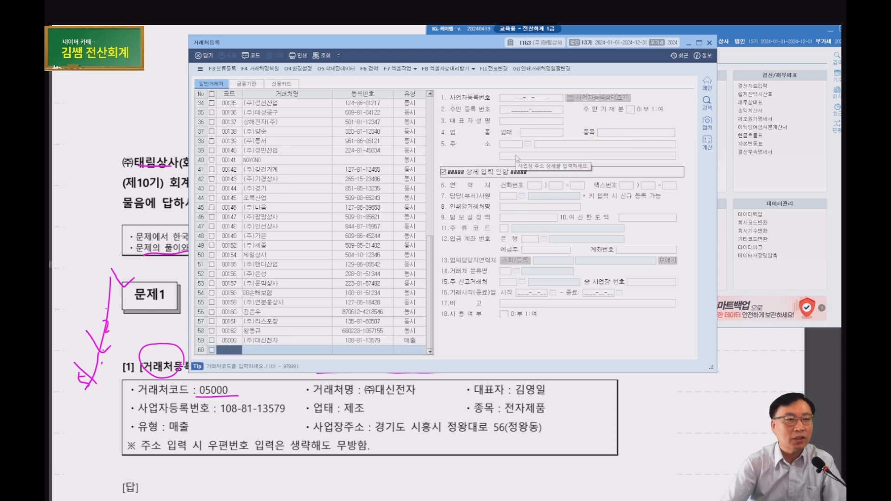
key("Up")
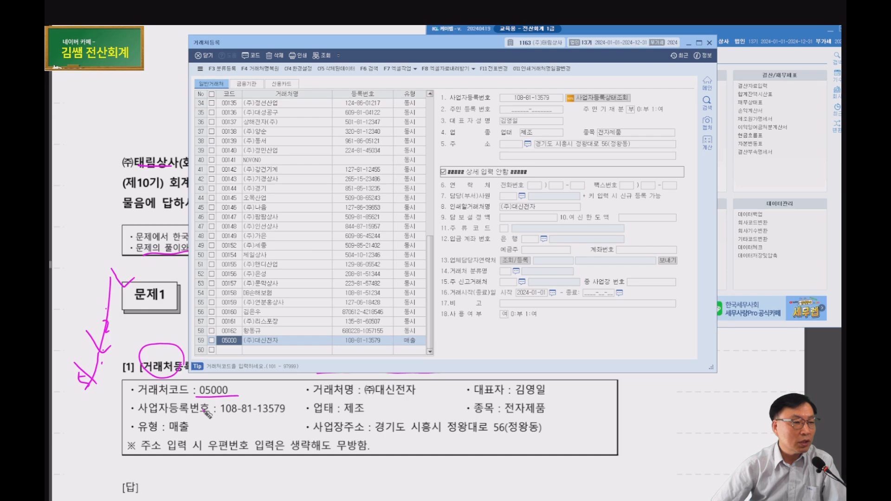
Switch to the exam document, compare the entry with the answer for question [1], and read question [2] on 거래처별초기이월
left_click(128, 334)
scroll(191, 332, "down", 5)
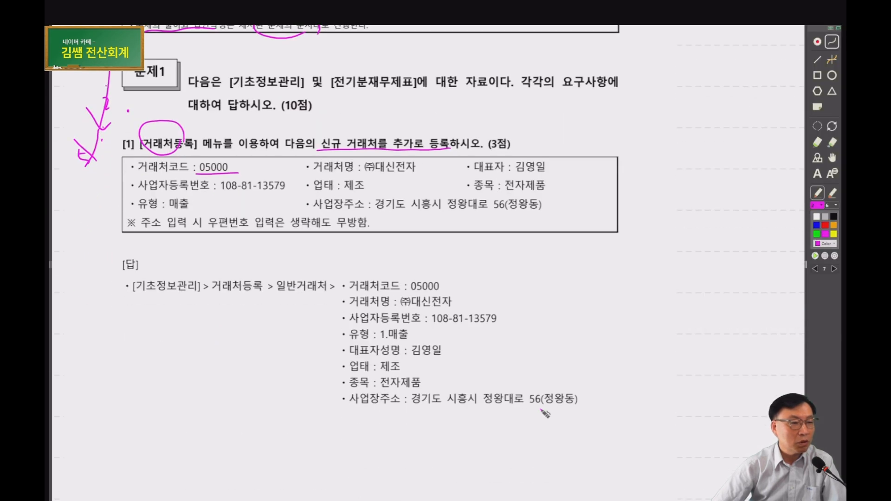
scroll(450, 325, "down", 4)
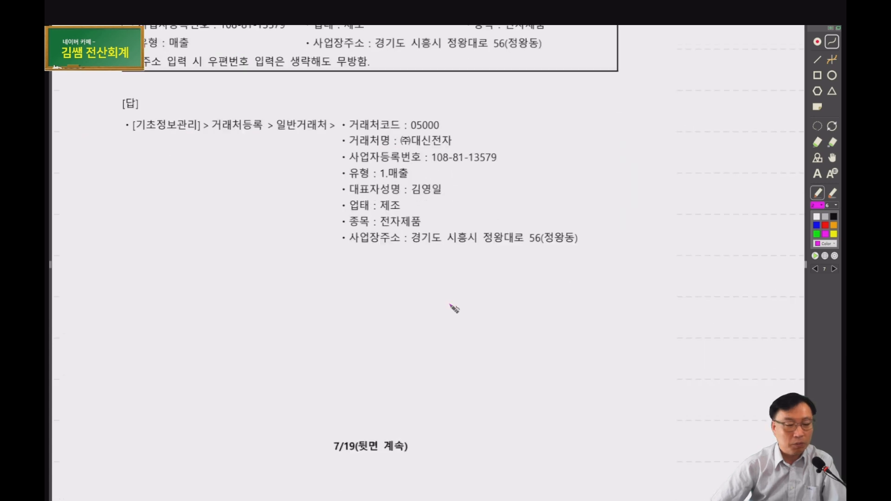
scroll(448, 303, "down", 5)
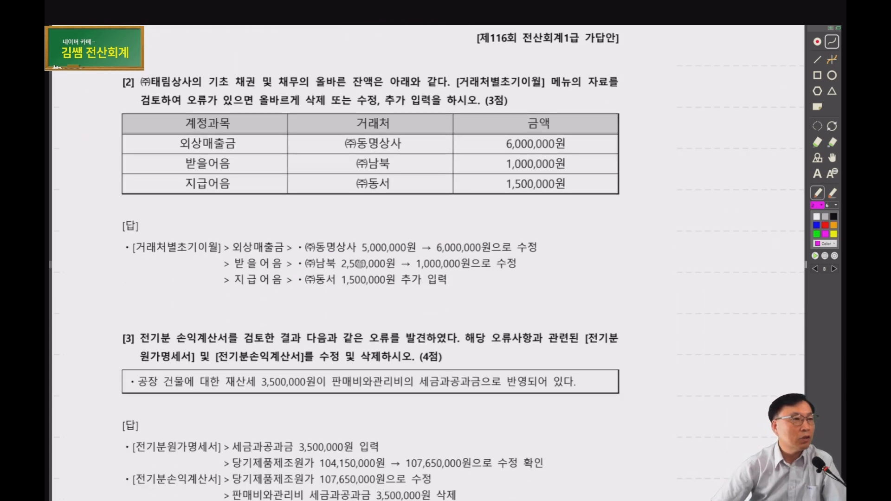
scroll(326, 288, "down", 1)
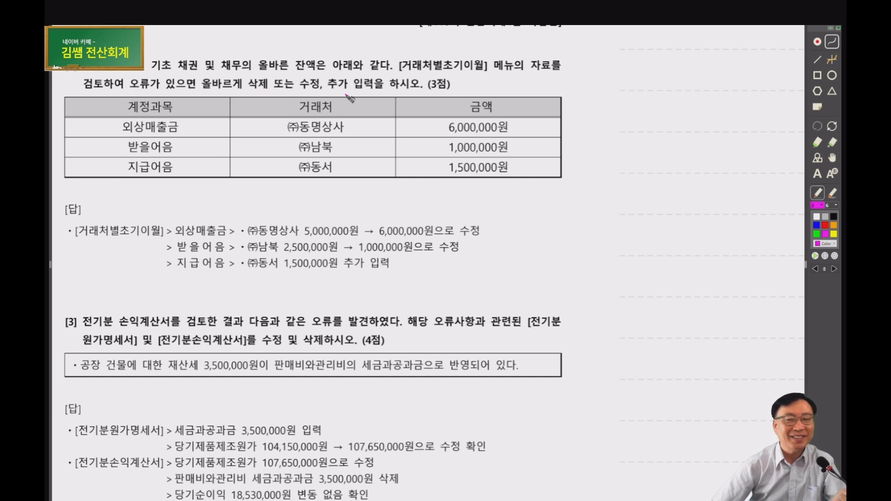
Switch back to KcLep, open 거래처별초기이월, and move its window clear of the question's account names
key("alt+Tab")
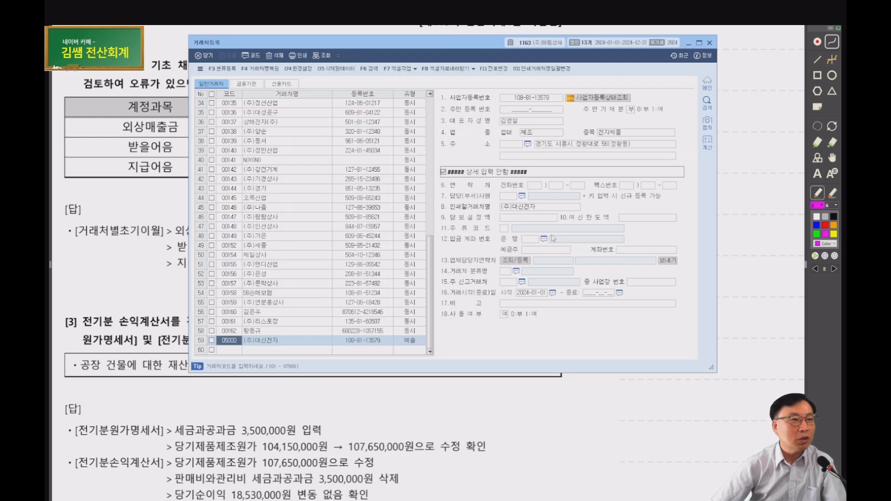
key("alt+Tab")
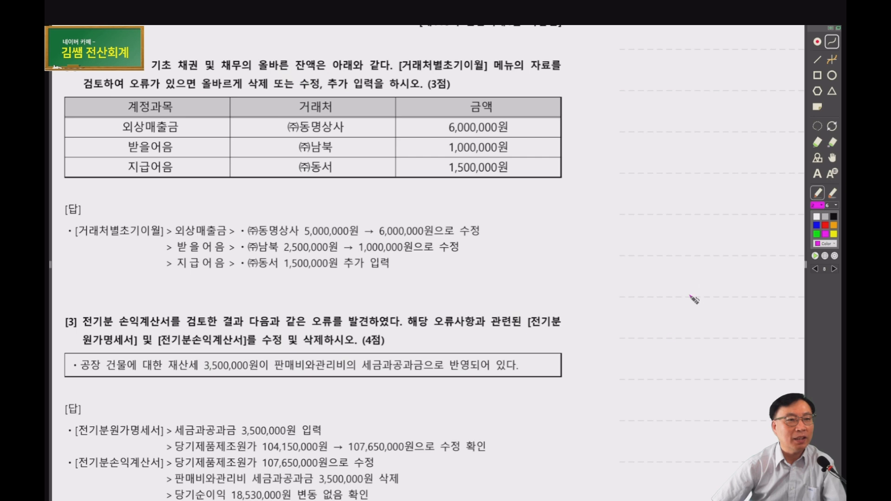
key("alt+Tab")
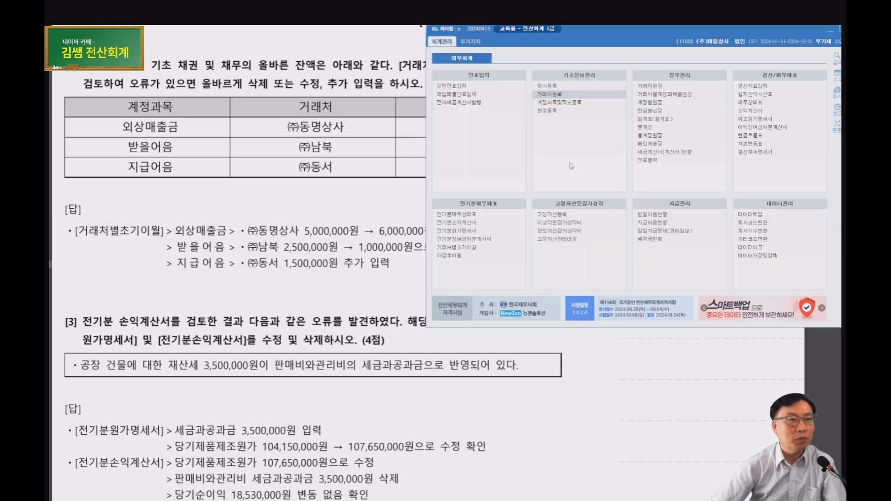
left_click(466, 250)
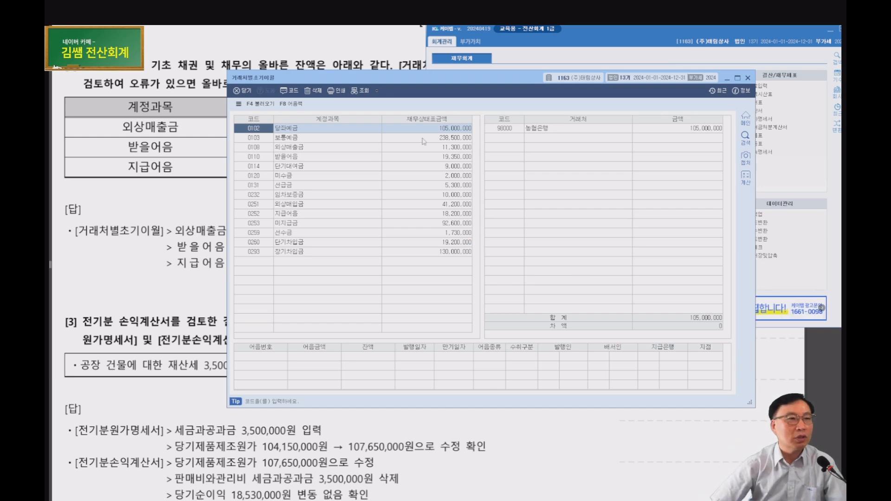
left_click_drag(681, 31, 564, 32)
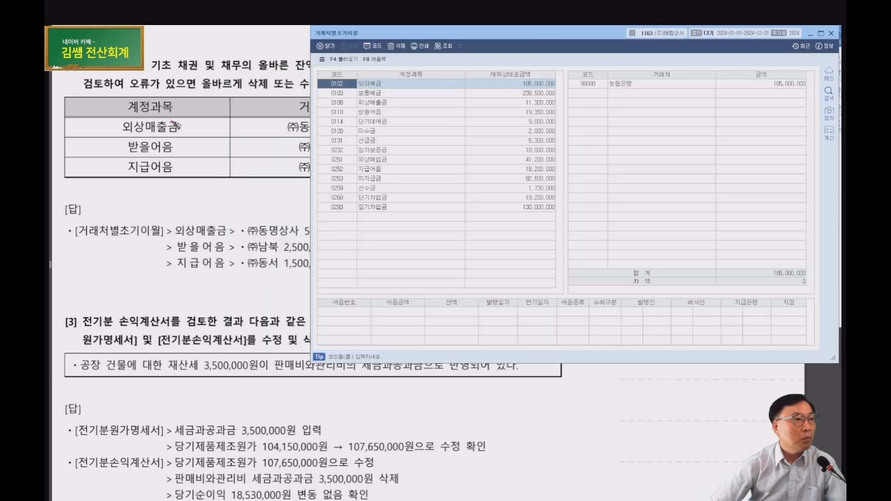
Select the 외상매출금 account, switch to the exam document, and tick (주)동명상사 and its 6,000,000원 in question [2]
left_click(401, 105)
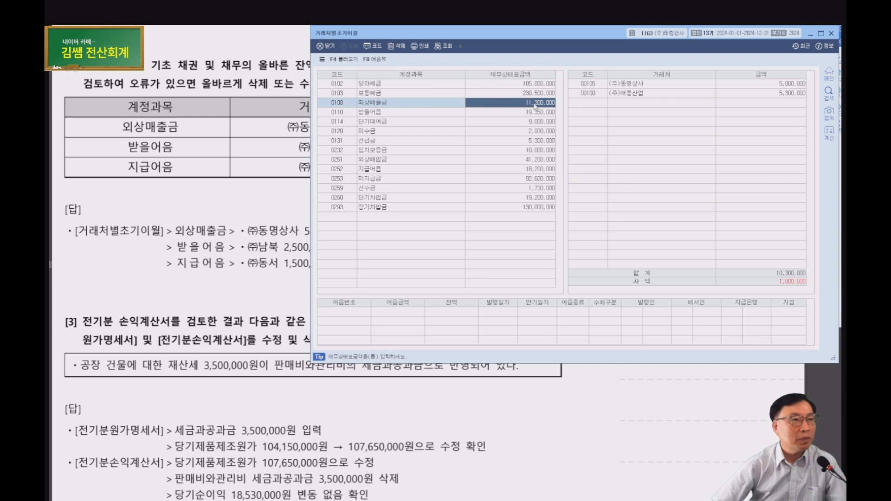
left_click(239, 121)
left_click_drag(251, 108, 305, 92)
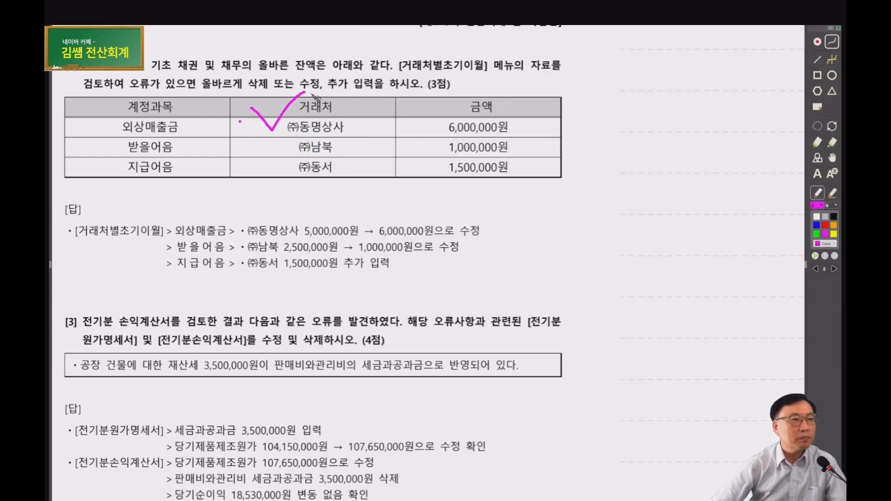
left_click_drag(501, 111, 536, 112)
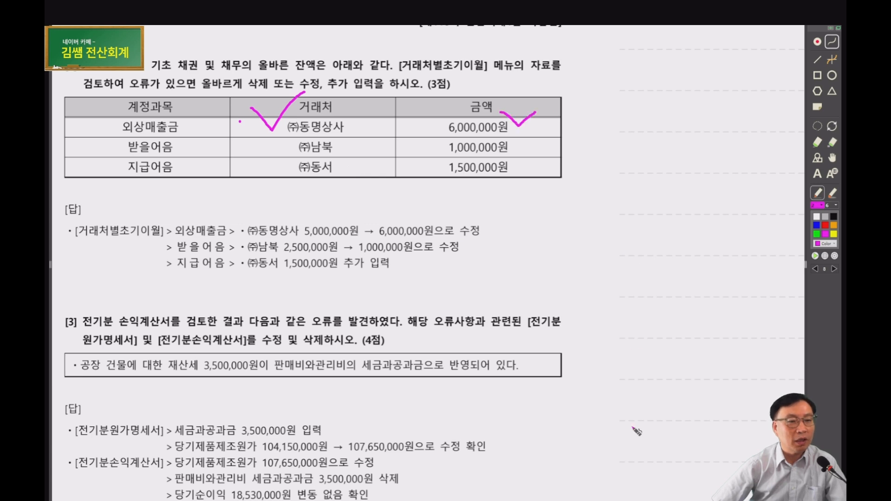
Switch back to KcLep and set the 외상매출금 opening balance of (주)동명상사 to 6,000,000
key("alt+Tab")
left_click(639, 85)
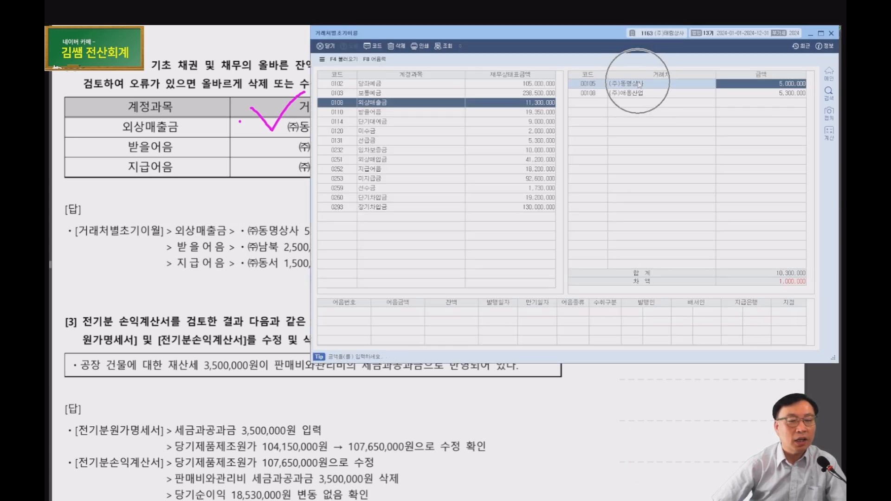
left_click(767, 85)
type("6000000")
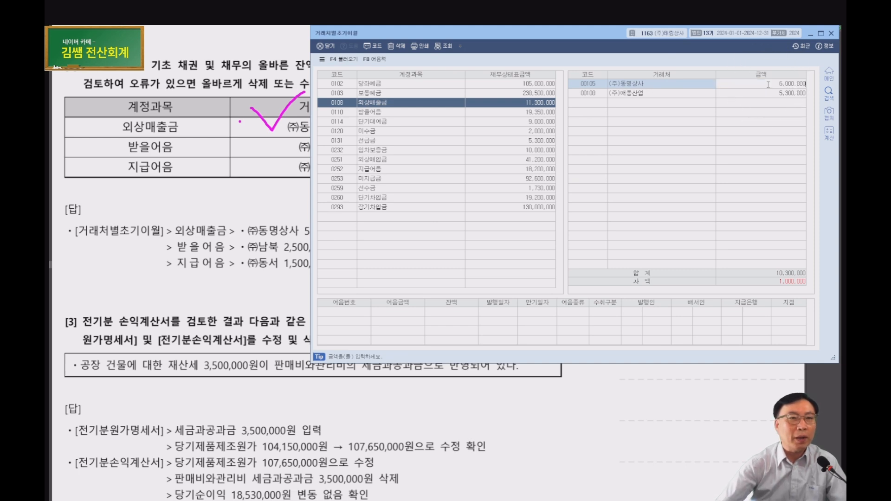
key("Return")
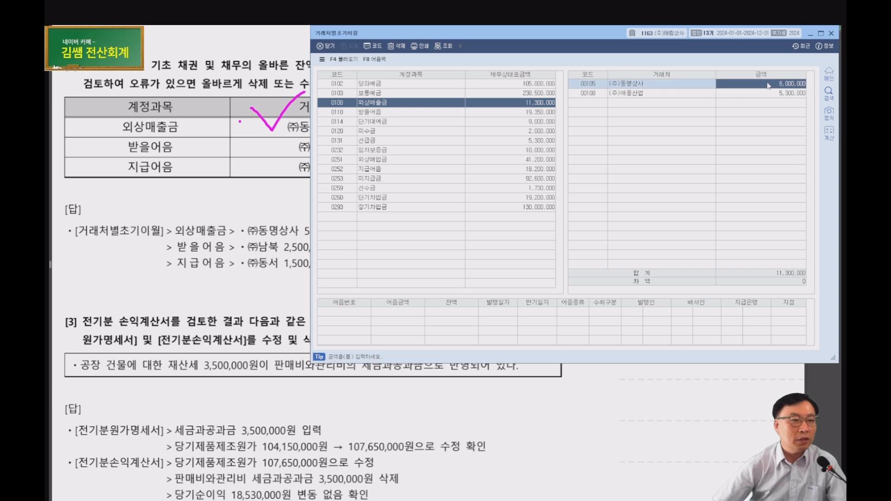
Mark the 외상매출금 correction in the exam document's answer and check it against the customer rows in KcLep
key("alt+Tab")
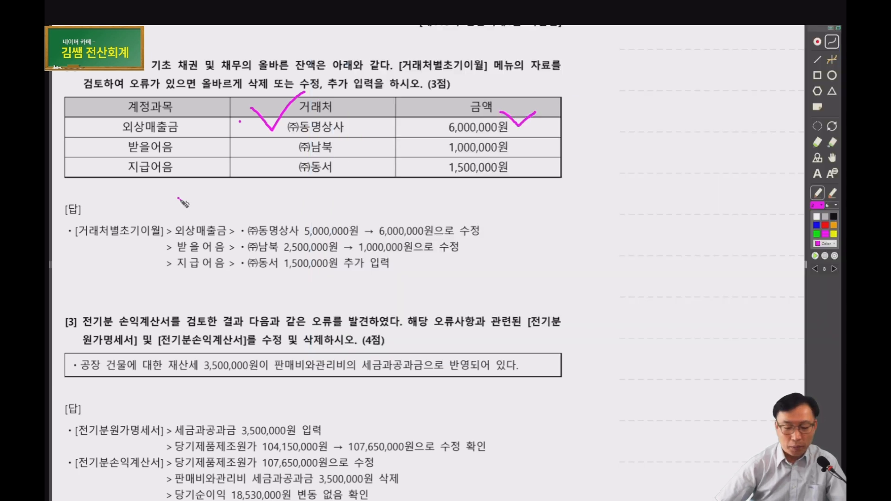
left_click_drag(304, 236, 432, 235)
mouse_move(297, 223)
left_mouse_down()
mouse_move(325, 220)
mouse_move(327, 241)
left_mouse_up()
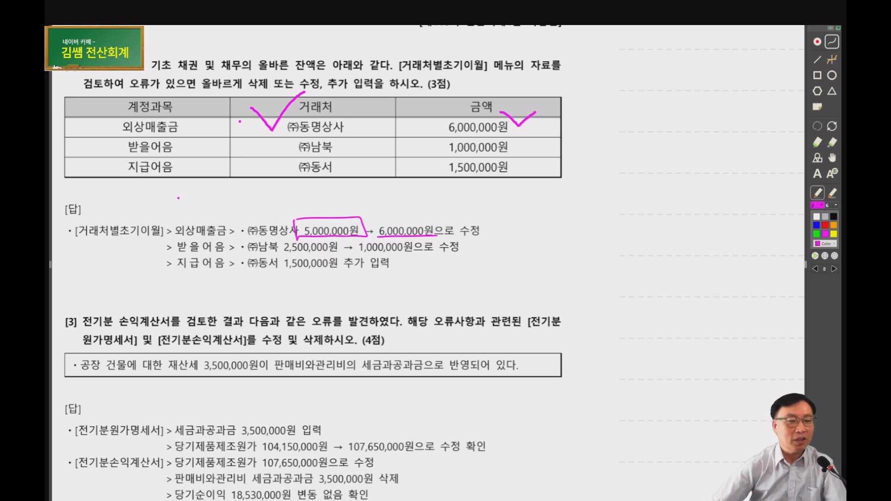
key("alt+Tab")
left_click(648, 94)
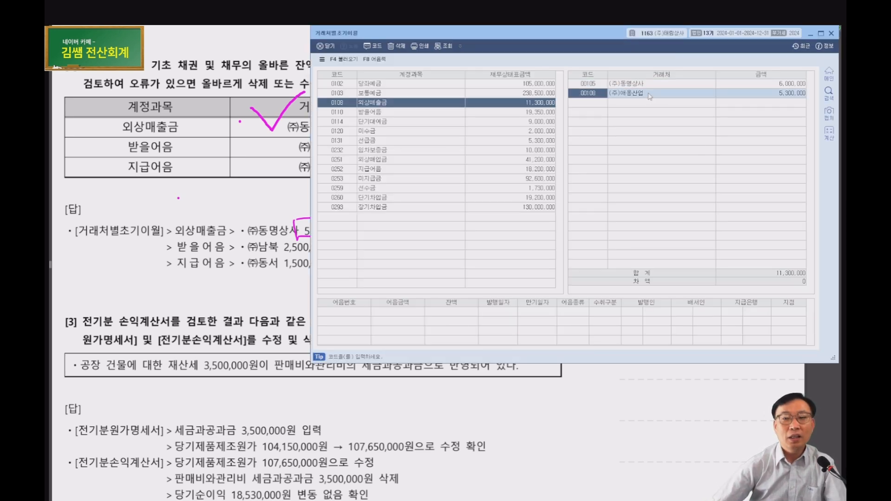
left_click(760, 85)
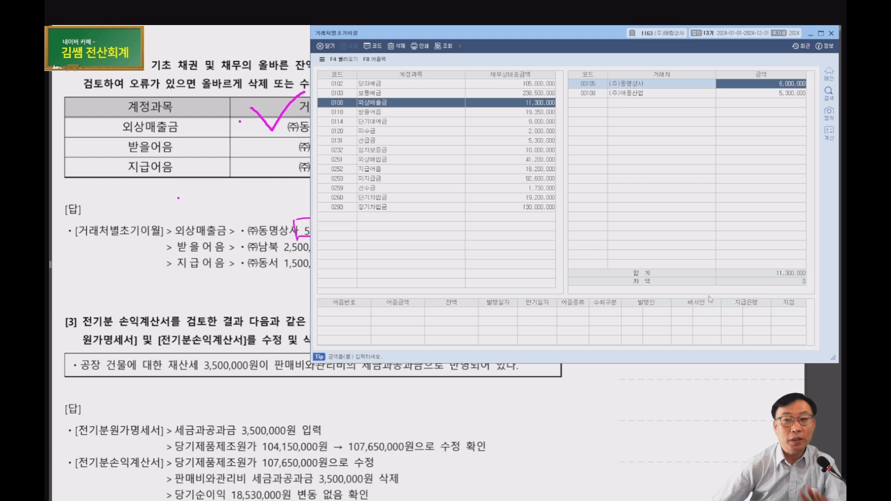
Select the 받을어음 account, switch to the exam document, and tick (주)남북 and its 1,000,000원
left_click(412, 113)
left_click(264, 146)
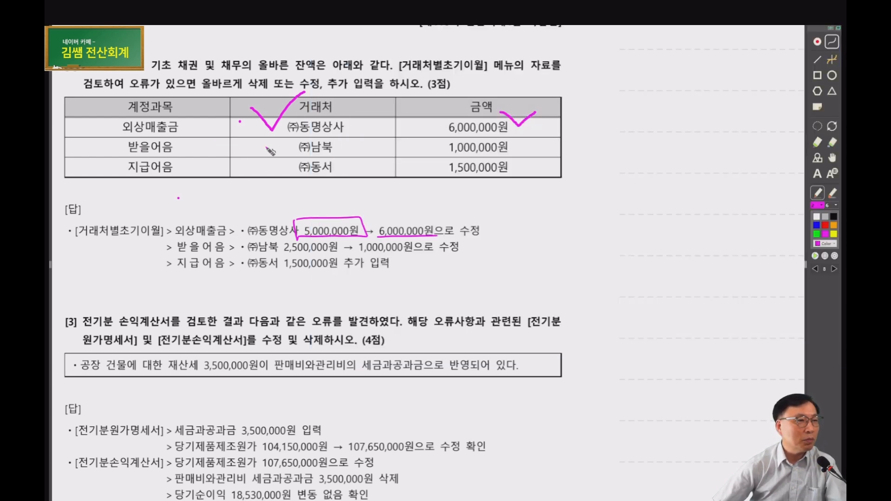
left_click_drag(258, 133, 298, 116)
mouse_move(516, 142)
left_mouse_down()
mouse_move(521, 152)
mouse_move(536, 134)
left_mouse_up()
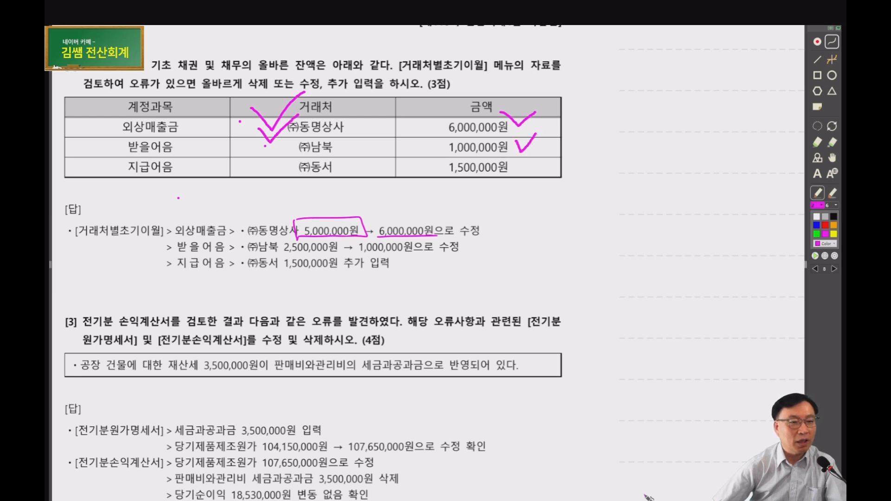
Return to KcLep and set the 받을어음 opening balance of (주)남북 to 1,000,000
key("alt+Tab")
left_click(645, 84)
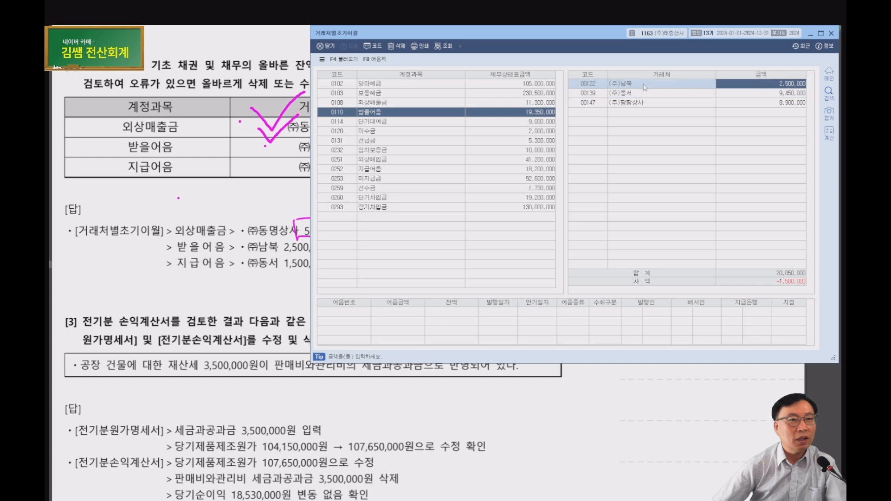
left_click(778, 85)
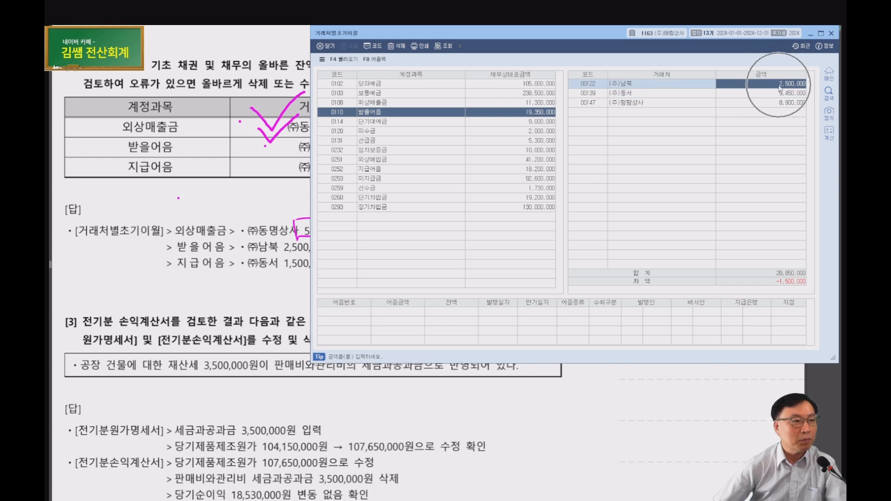
type("1000000")
key("Return")
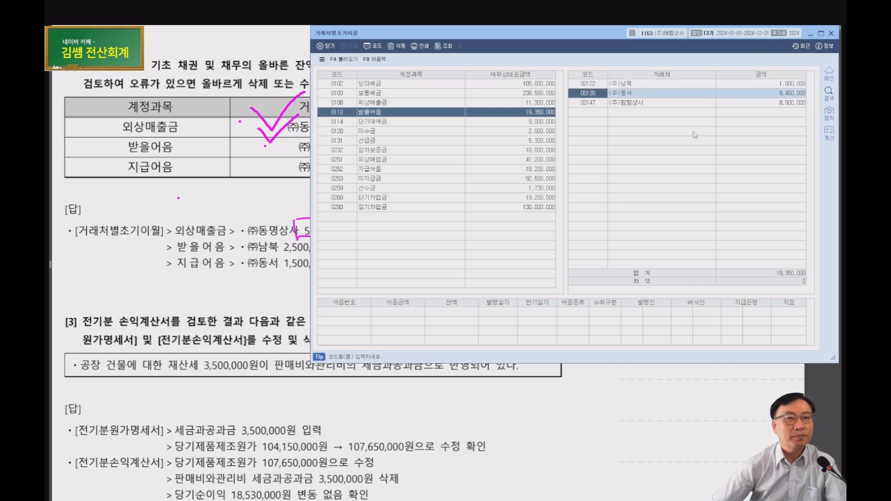
left_click(764, 85)
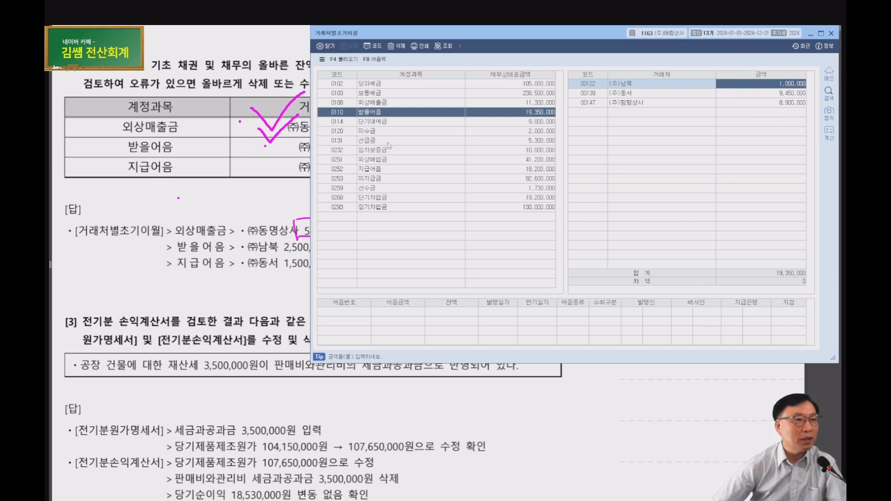
Select the 지급어음 account, switch to the exam document, and tick (주)동서 and its 1,500,000원
left_click(523, 172)
key("alt+Tab")
left_click_drag(257, 156, 295, 142)
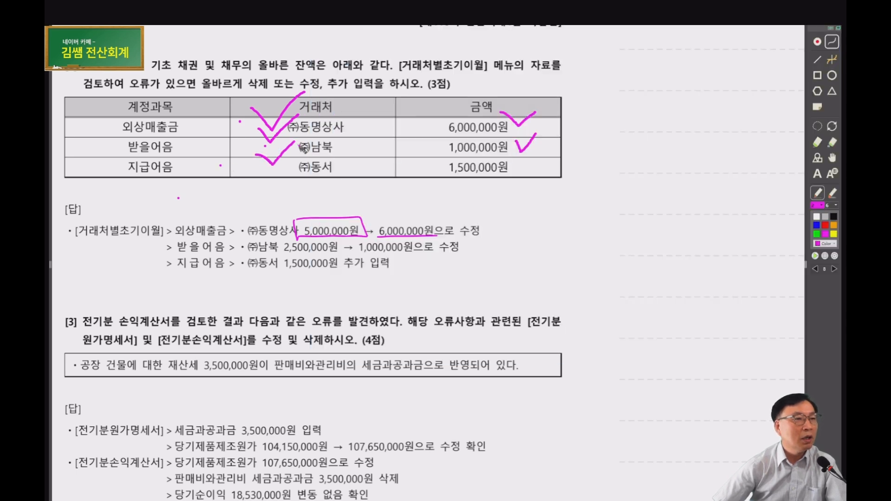
left_click_drag(415, 158, 439, 160)
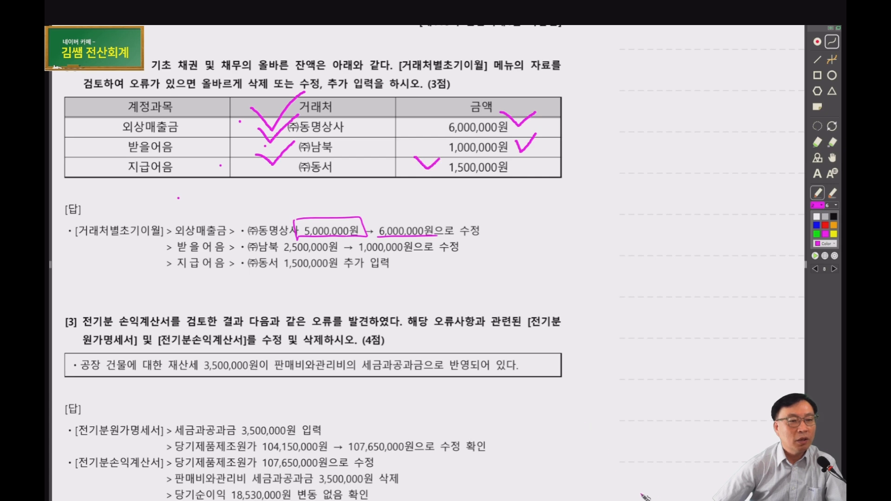
Return to KcLep and add (주)동서 as a new customer row under 지급어음 by looking up 동서
key("alt+Tab")
left_click(613, 96)
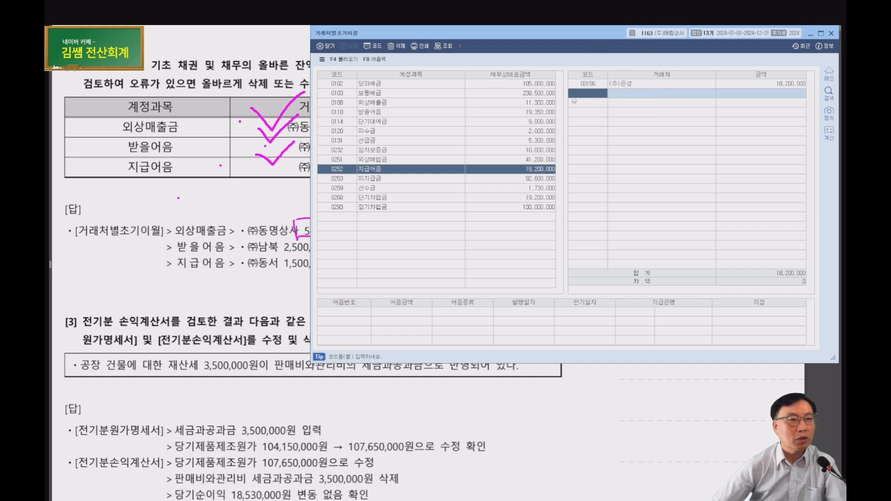
key("F2")
type("동서")
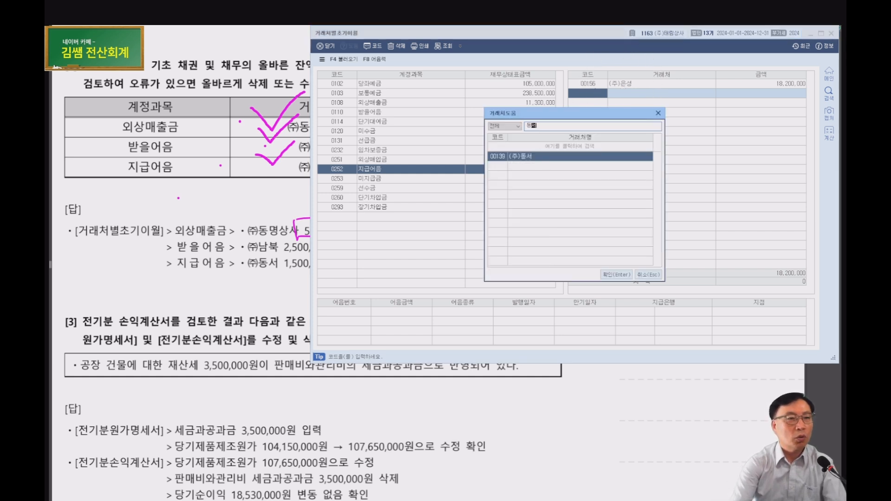
key("Return")
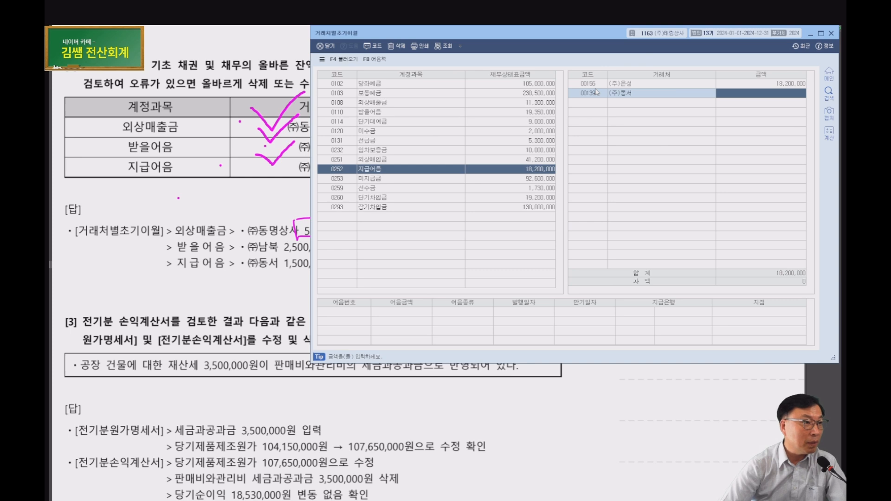
Enter 2,000,000 as the (주)동서 amount and compare it with the answer in the exam document
type("2000000")
key("Return")
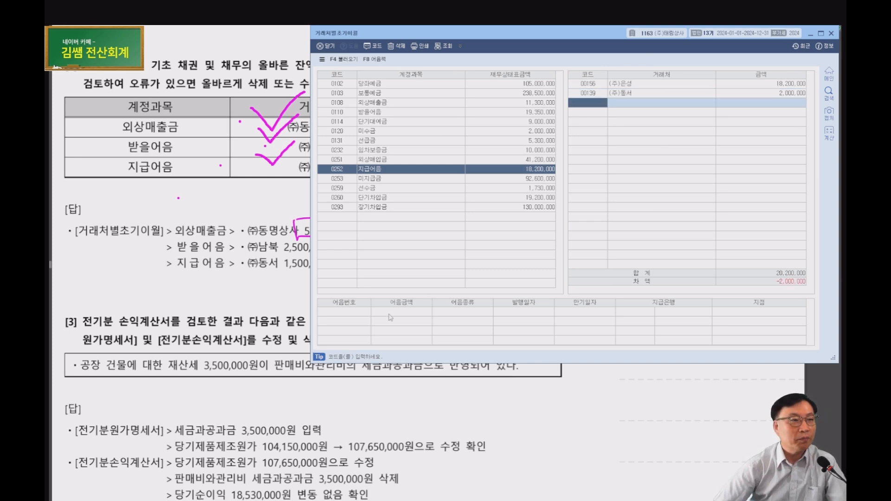
scroll(257, 295, "up", 2)
scroll(246, 253, "down", 2)
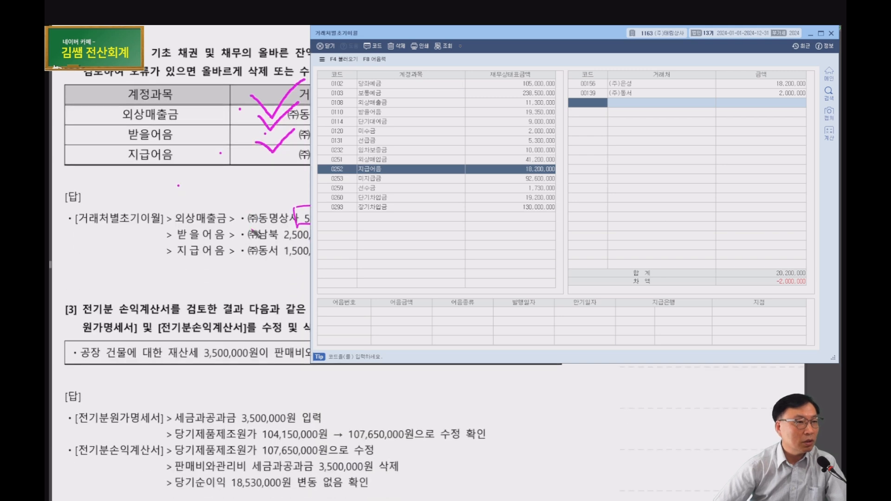
left_click(251, 230)
key("alt+Tab")
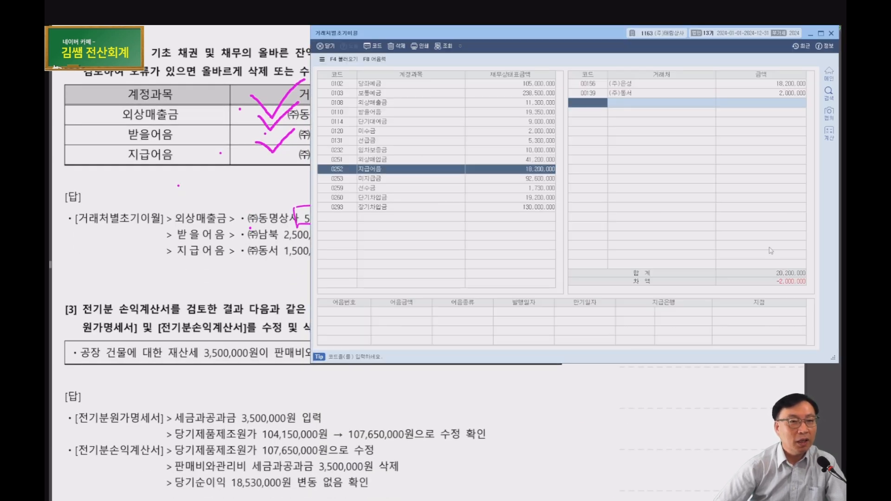
Set the 지급어음 opening balance of (주)동서 to 1,500,000
left_click(782, 95)
type("1500000")
key("Return")
left_click(782, 98)
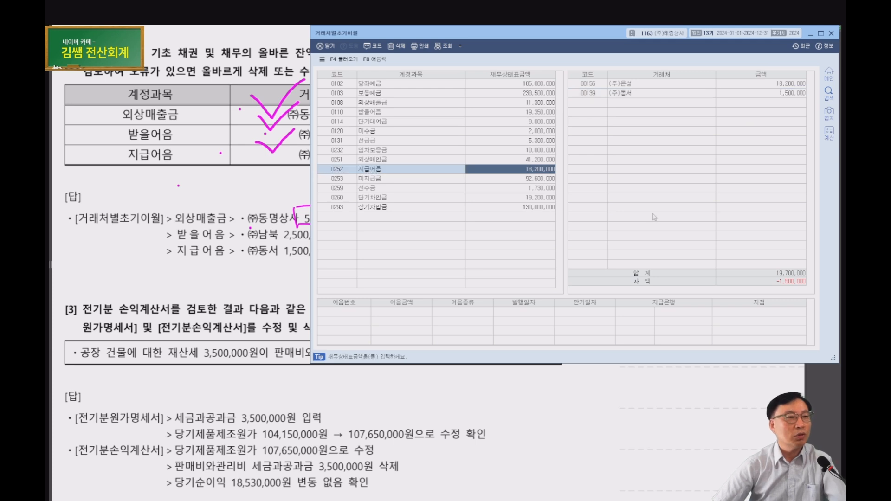
Switch to the exam document, read question [3] on the prior-period statements, and mark the word 손익계산서 in it
key("alt+Tab")
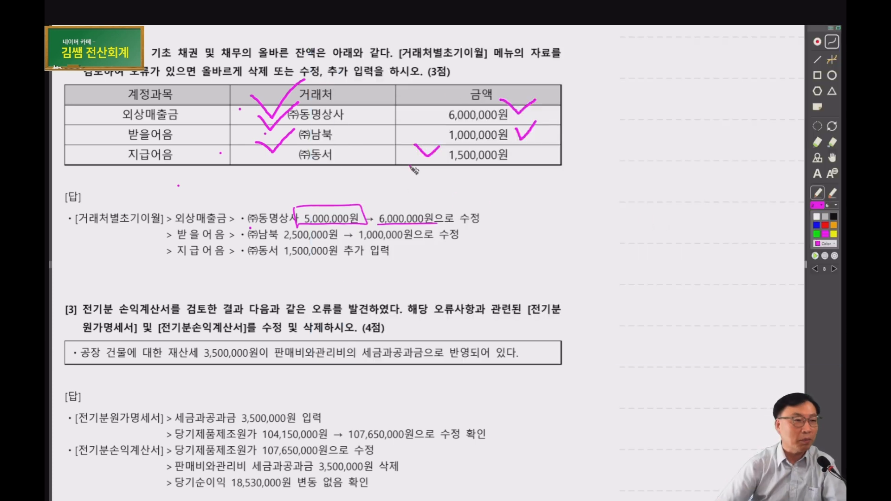
scroll(420, 203, "down", 3)
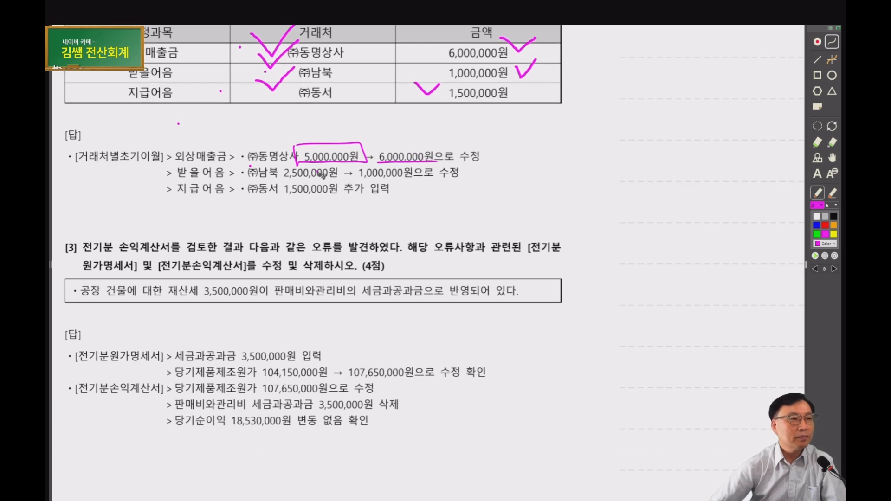
scroll(350, 194, "down", 1)
scroll(436, 141, "down", 1)
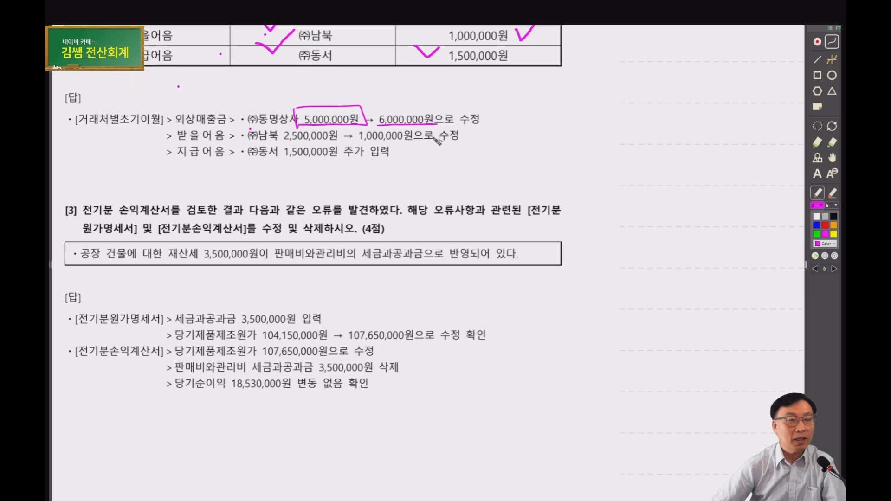
scroll(436, 140, "down", 5)
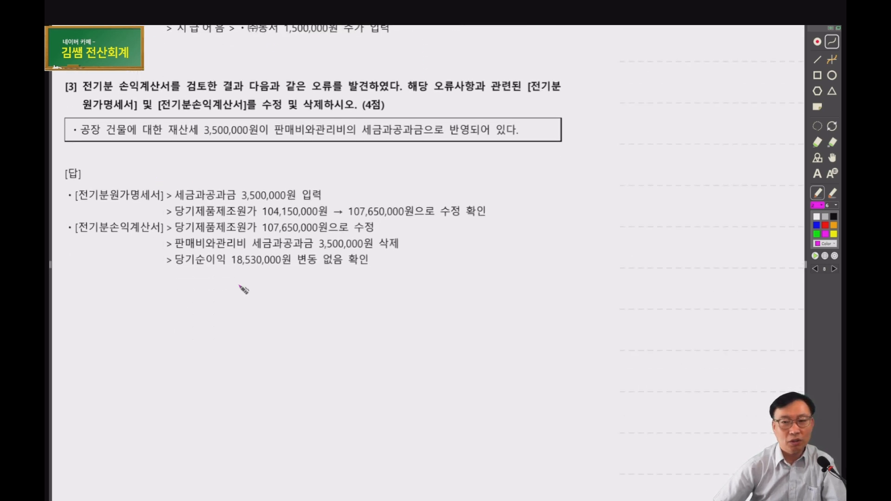
scroll(220, 275, "down", 1)
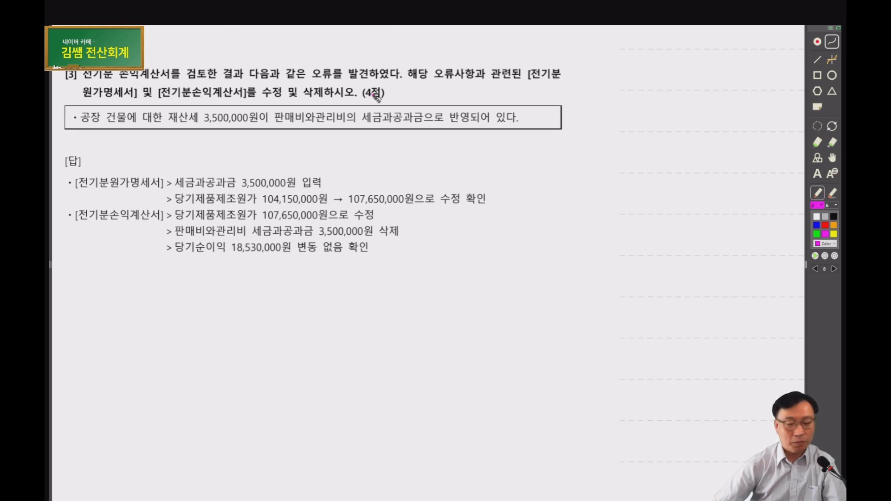
left_click_drag(107, 73, 173, 74)
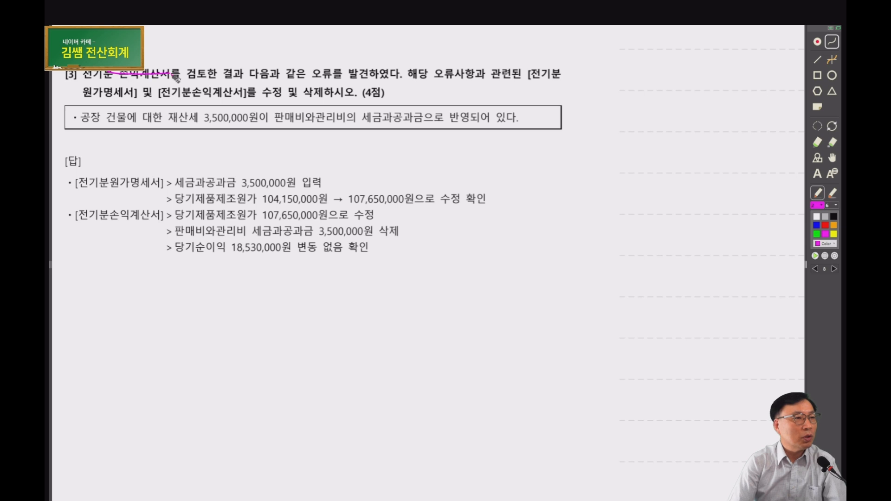